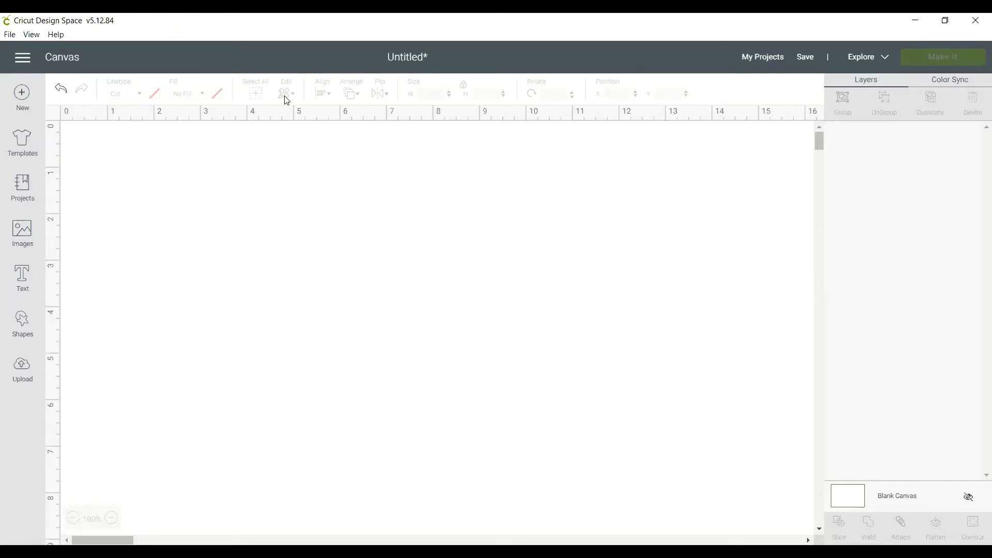
Add a text object reading "Happy Birthday" to the canvas.
{"action": "left_click", "coordinate": [22, 275]}
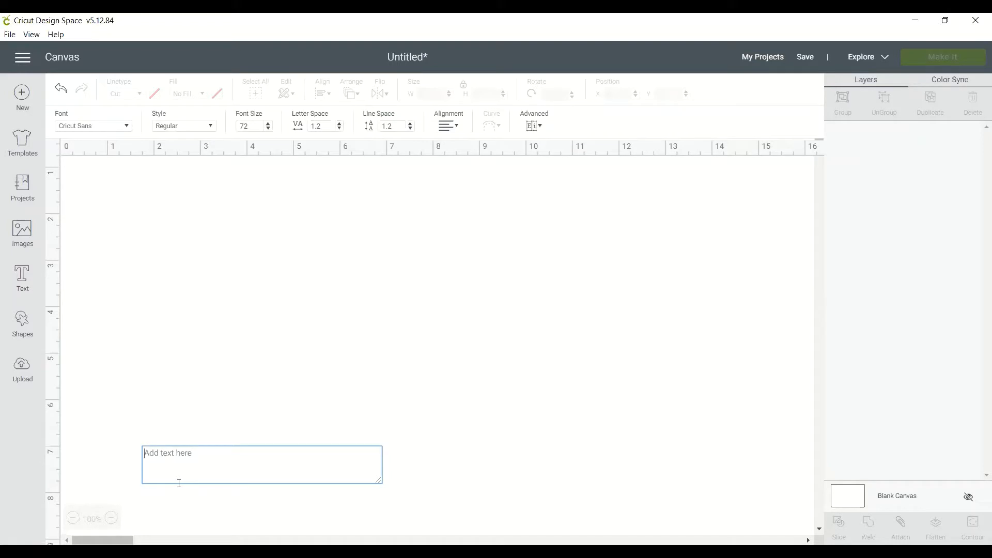
{"action": "type", "text": "Happy Bir"}
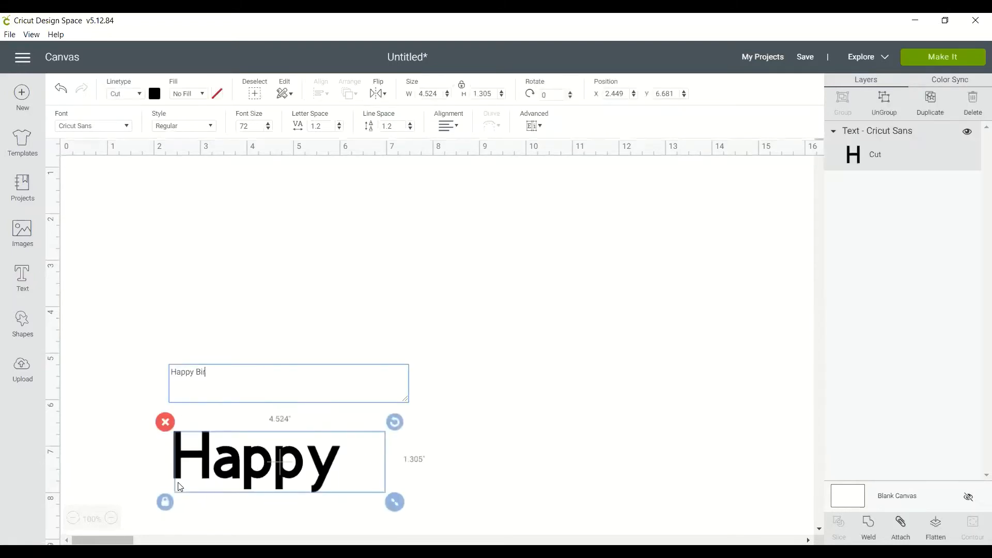
{"action": "type", "text": "thday"}
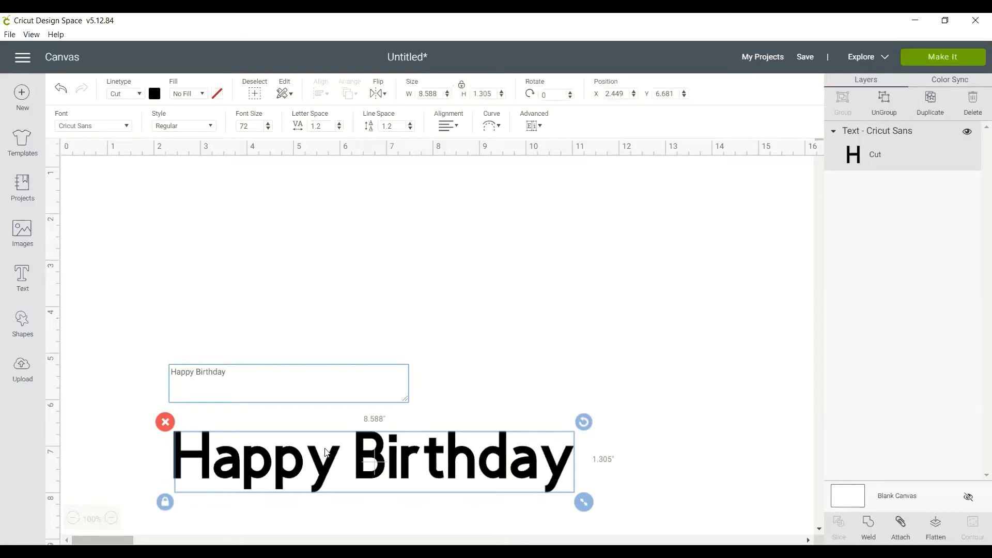
Browse the system fonts and apply Blushscript to the Happy Birthday text.
{"action": "left_click", "coordinate": [85, 129]}
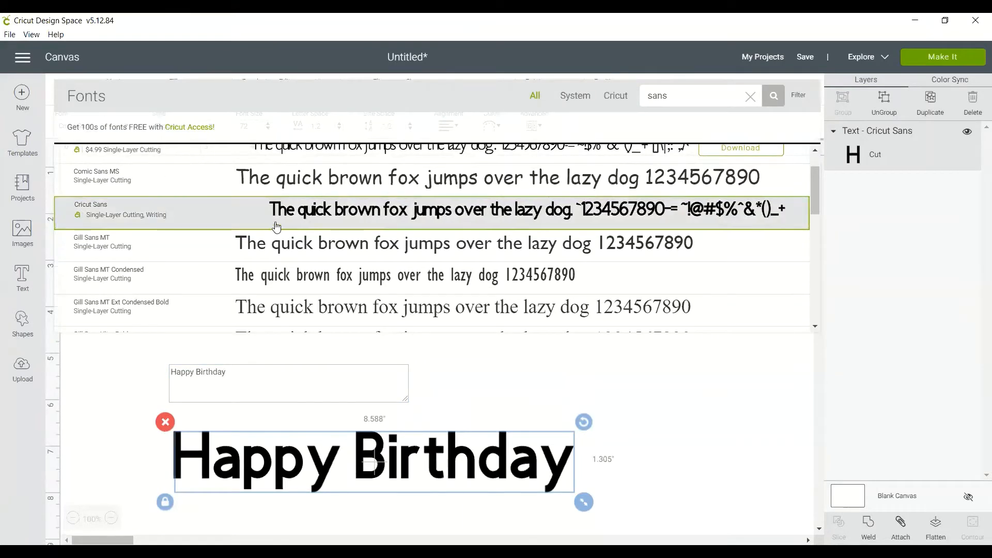
{"action": "scroll", "coordinate": [274, 227], "scroll_direction": "up", "scroll_amount": 1}
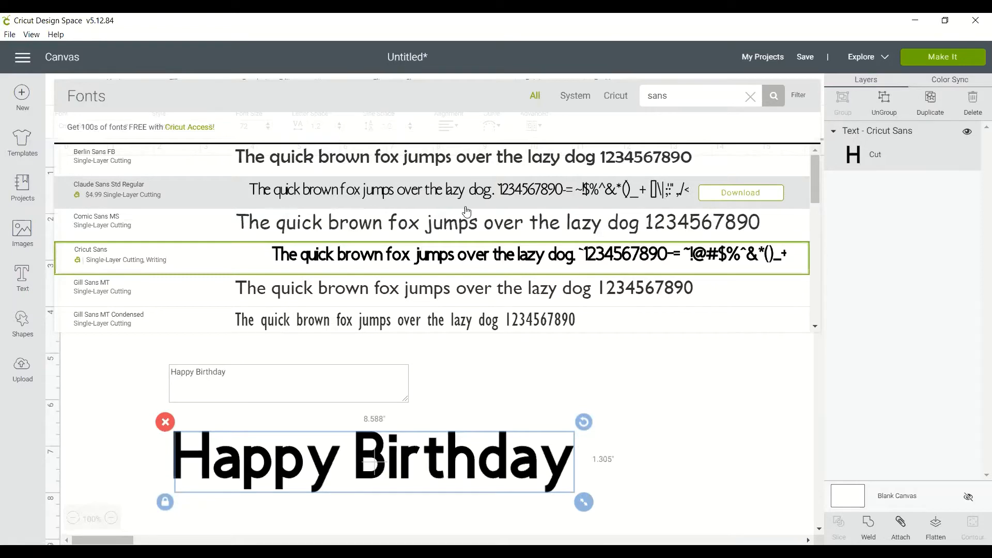
{"action": "scroll", "coordinate": [466, 210], "scroll_direction": "down", "scroll_amount": 3}
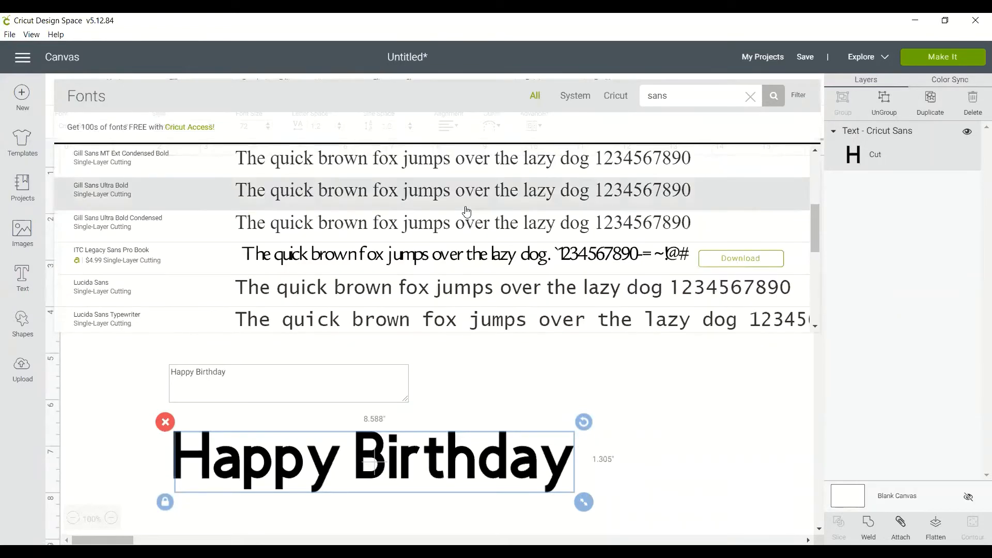
{"action": "scroll", "coordinate": [466, 211], "scroll_direction": "up", "scroll_amount": 3}
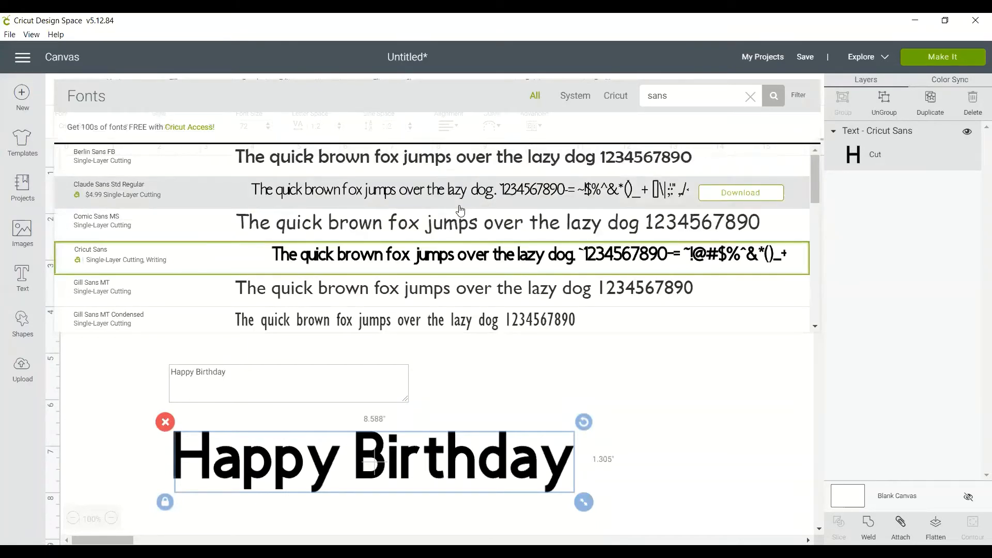
{"action": "left_click", "coordinate": [576, 101]}
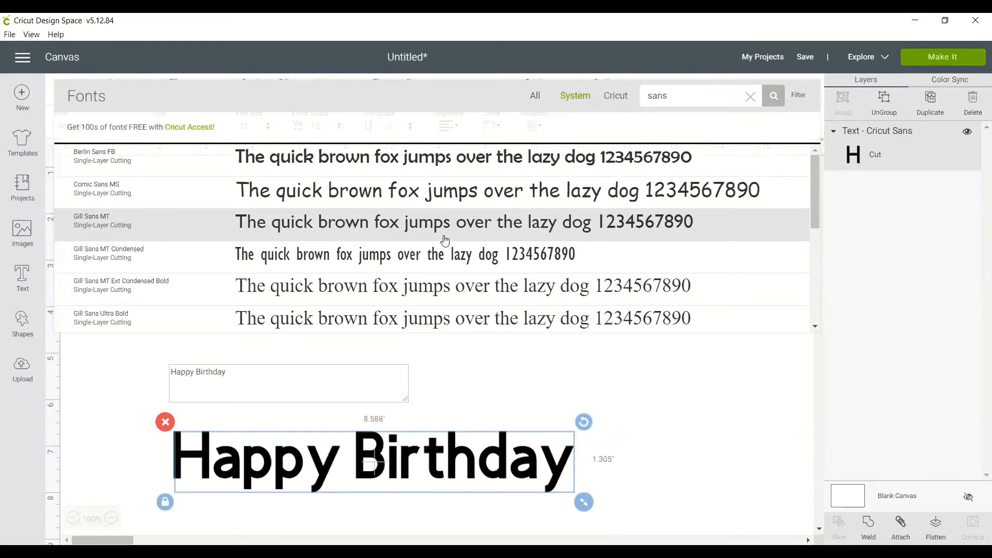
{"action": "scroll", "coordinate": [445, 239], "scroll_direction": "down", "scroll_amount": 6}
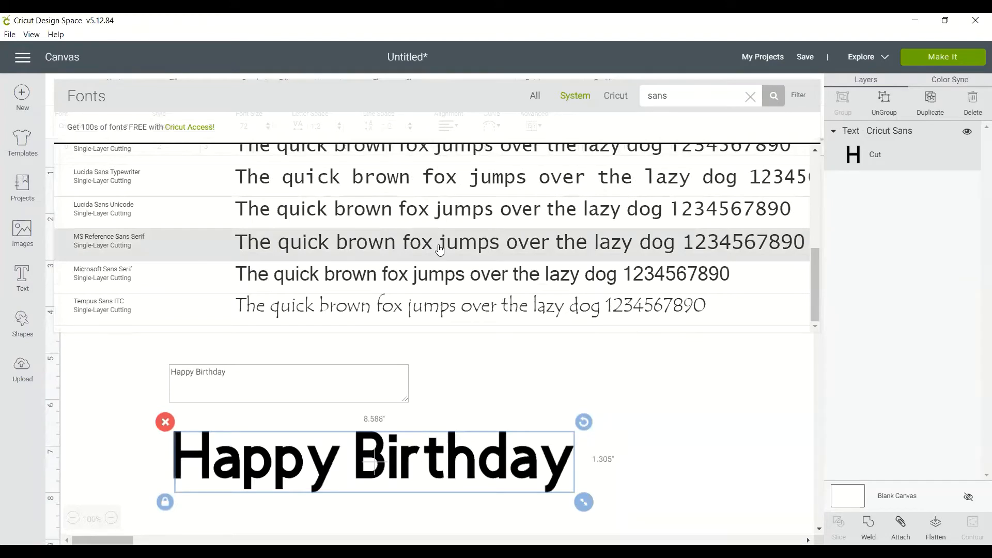
{"action": "scroll", "coordinate": [439, 250], "scroll_direction": "up", "scroll_amount": 6}
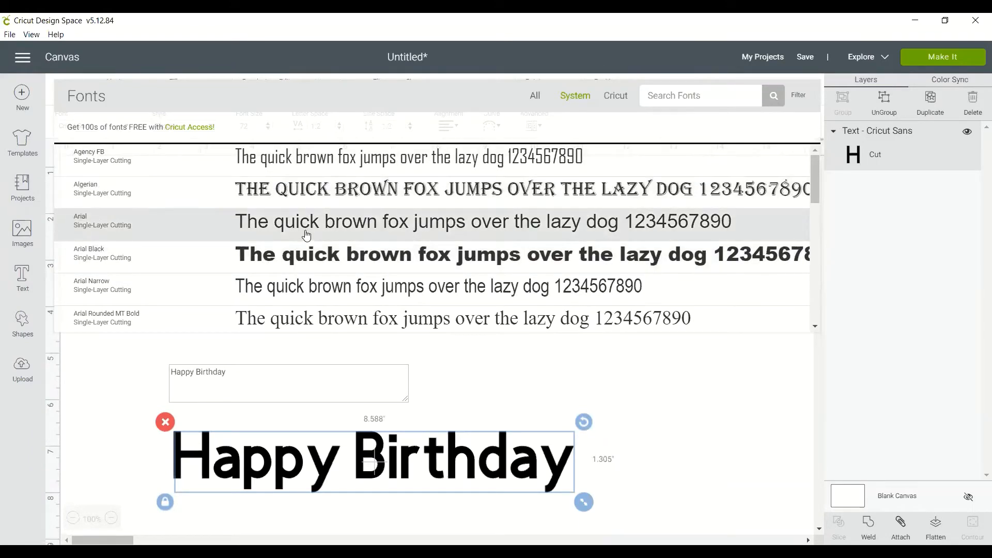
{"action": "scroll", "coordinate": [306, 235], "scroll_direction": "down", "scroll_amount": 3}
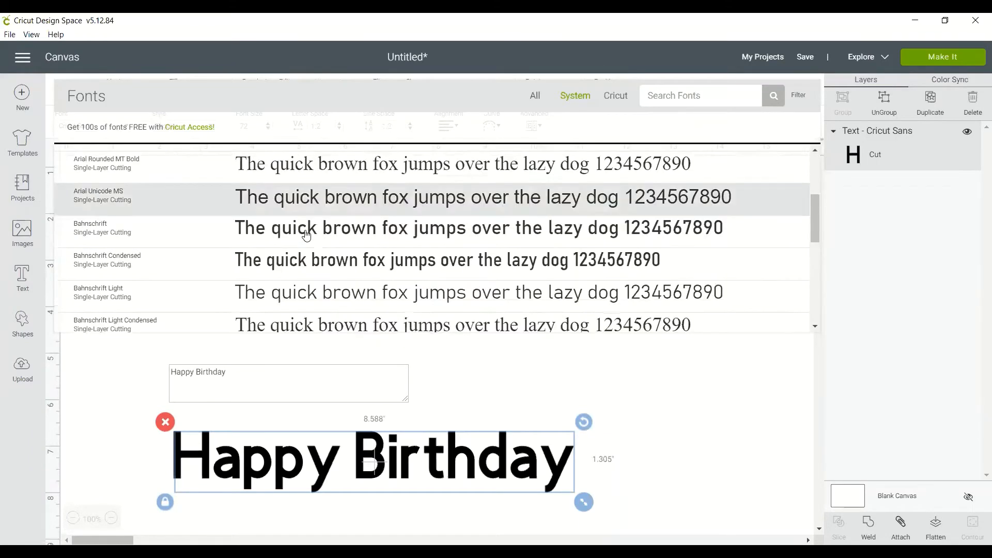
{"action": "scroll", "coordinate": [306, 235], "scroll_direction": "down", "scroll_amount": 4}
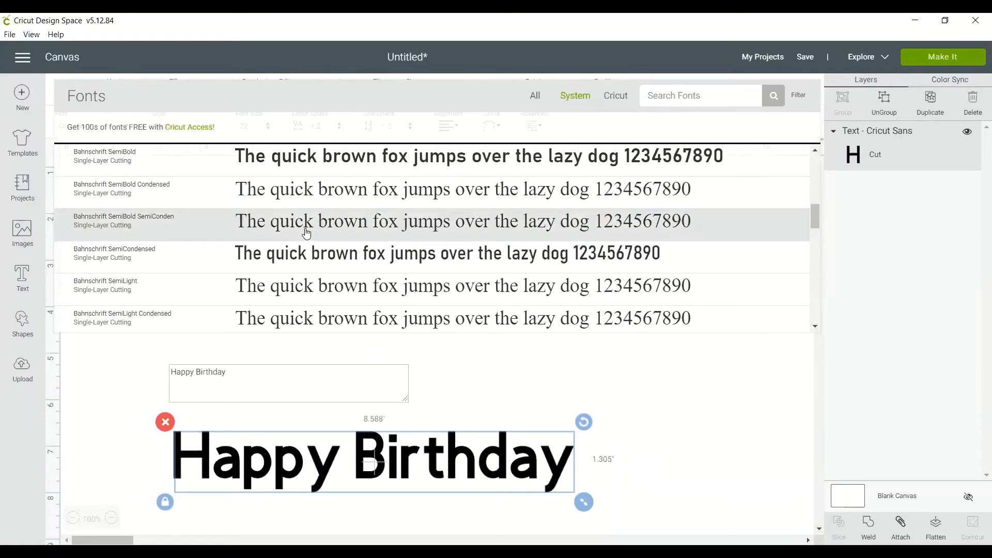
{"action": "scroll", "coordinate": [307, 233], "scroll_direction": "down", "scroll_amount": 4}
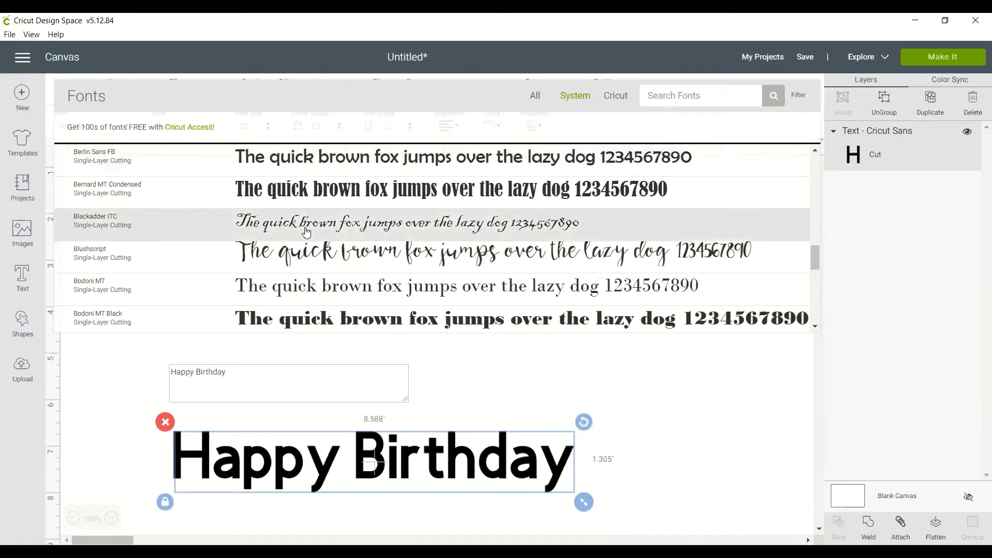
{"action": "left_click", "coordinate": [302, 258]}
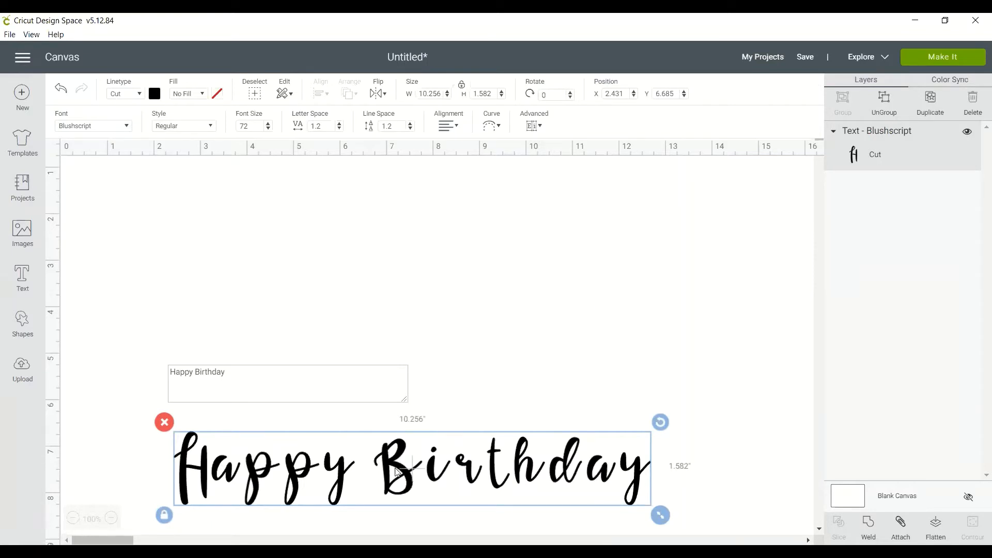
Move the Happy Birthday text to the upper part of the canvas, at about X 2.06, Y 2.07.
{"action": "left_click_drag", "start_coordinate": [397, 471], "coordinate": [386, 230]}
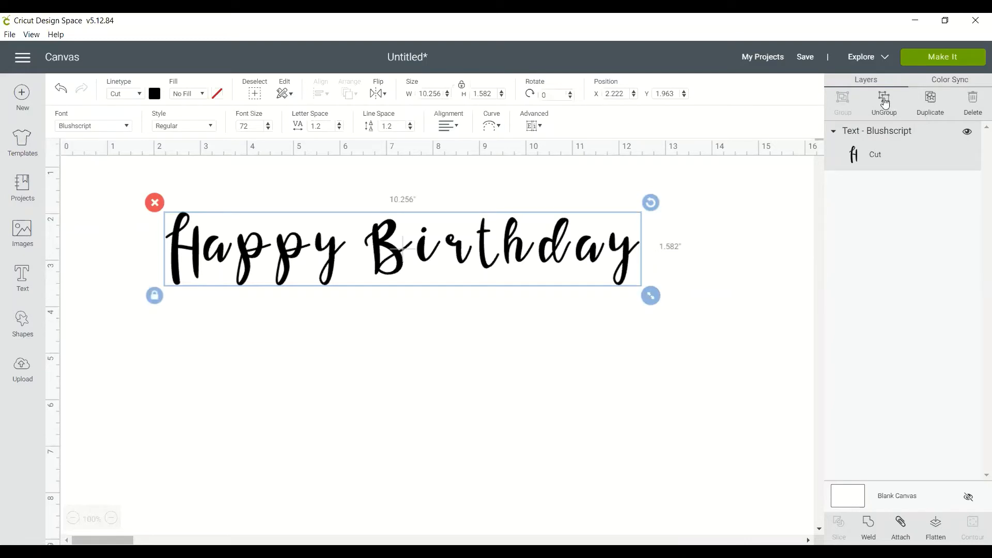
{"action": "left_click", "coordinate": [517, 386]}
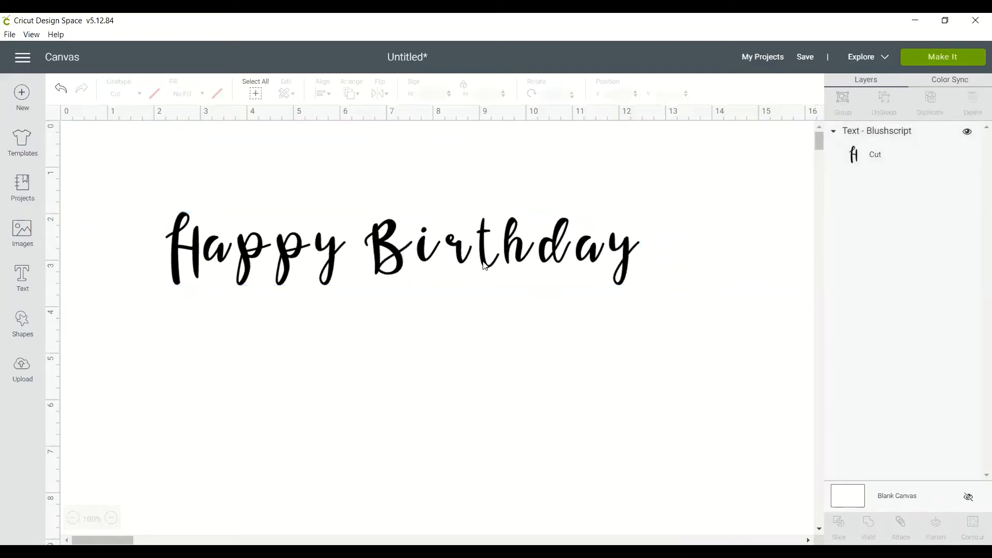
{"action": "mouse_move", "coordinate": [465, 263]}
{"action": "left_mouse_down"}
{"action": "mouse_move", "coordinate": [489, 294]}
{"action": "mouse_move", "coordinate": [413, 320]}
{"action": "mouse_move", "coordinate": [467, 292]}
{"action": "mouse_move", "coordinate": [457, 266]}
{"action": "left_mouse_up"}
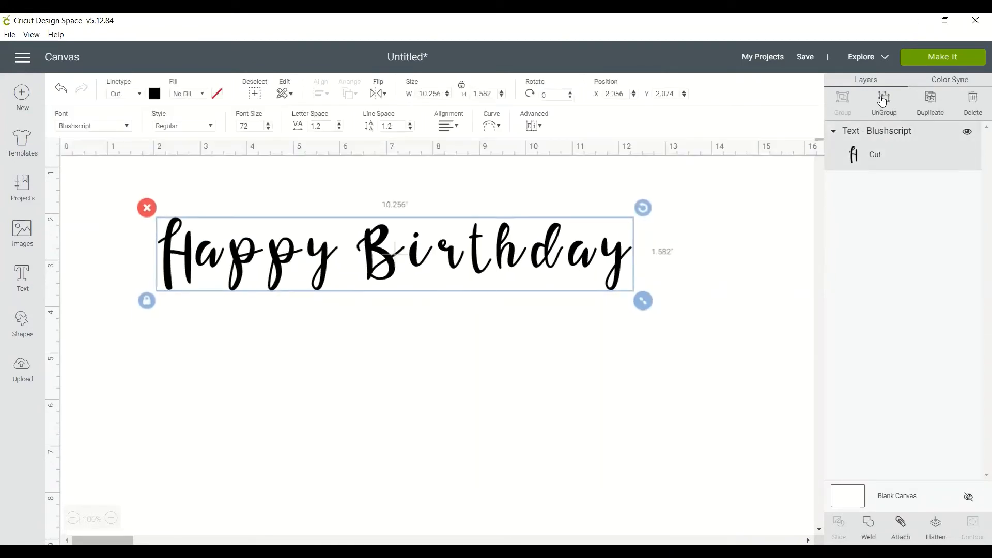
Ungroup the text into separate letters and pull the final y of Birthday away to the right, to about X 13.43.
{"action": "left_click", "coordinate": [884, 102]}
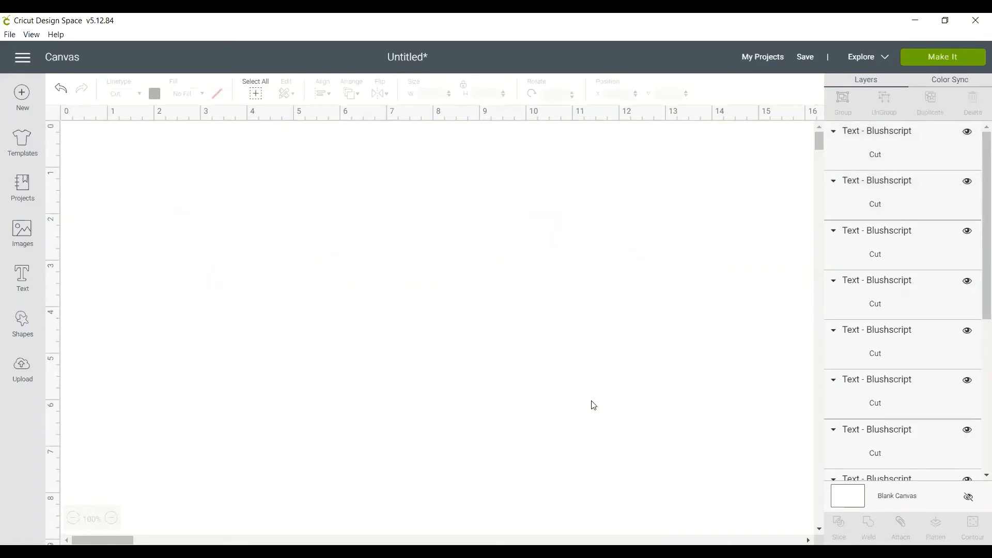
{"action": "left_click", "coordinate": [615, 257]}
{"action": "left_click_drag", "start_coordinate": [617, 259], "coordinate": [698, 261]}
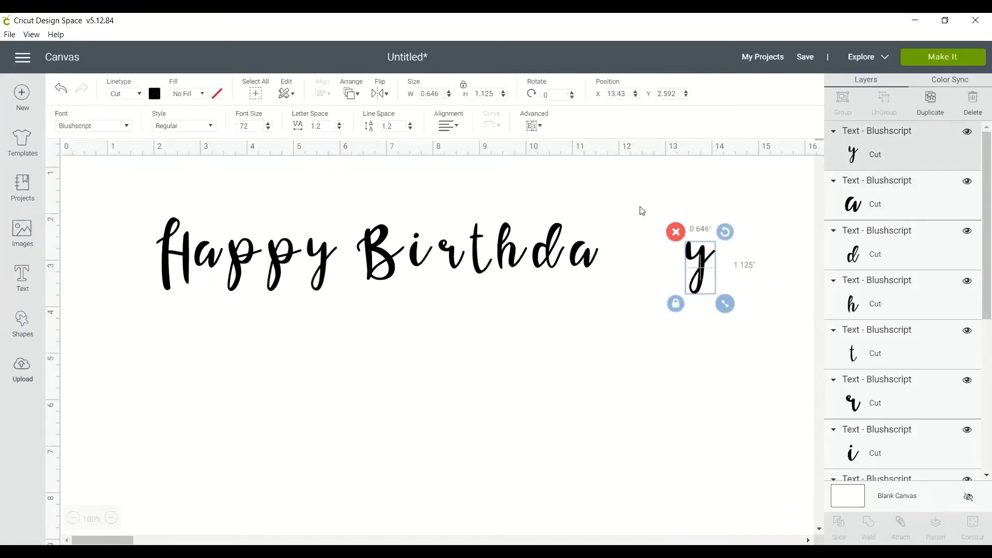
Nudge the i of Birthday left to X 7.304 so it joins the B, and deselect it.
{"action": "left_click", "coordinate": [416, 261]}
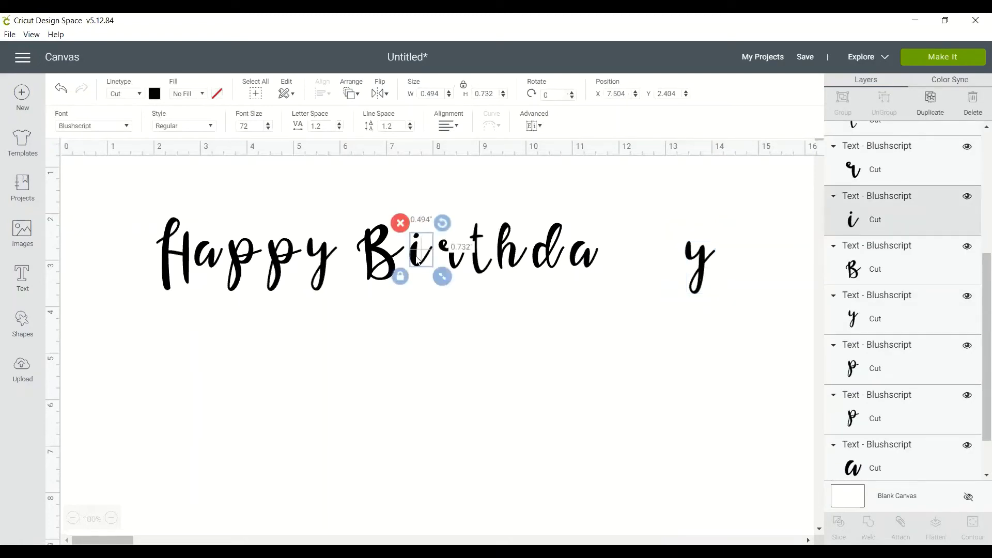
{"action": "key", "text": "Left"}
{"action": "key", "text": "Left"}
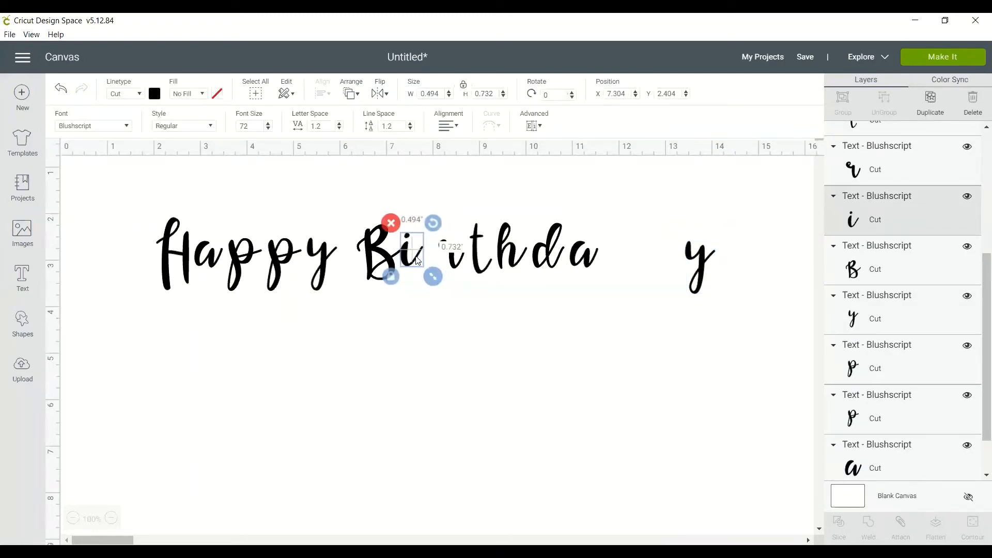
{"action": "left_click", "coordinate": [463, 385]}
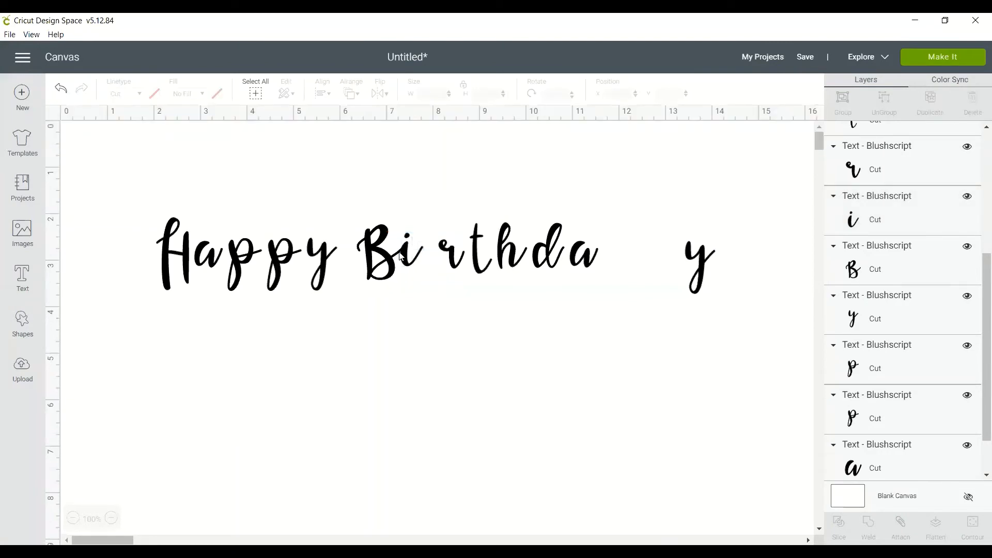
Nudge the r of Birthday left until it connects to the i.
{"action": "left_click", "coordinate": [451, 261]}
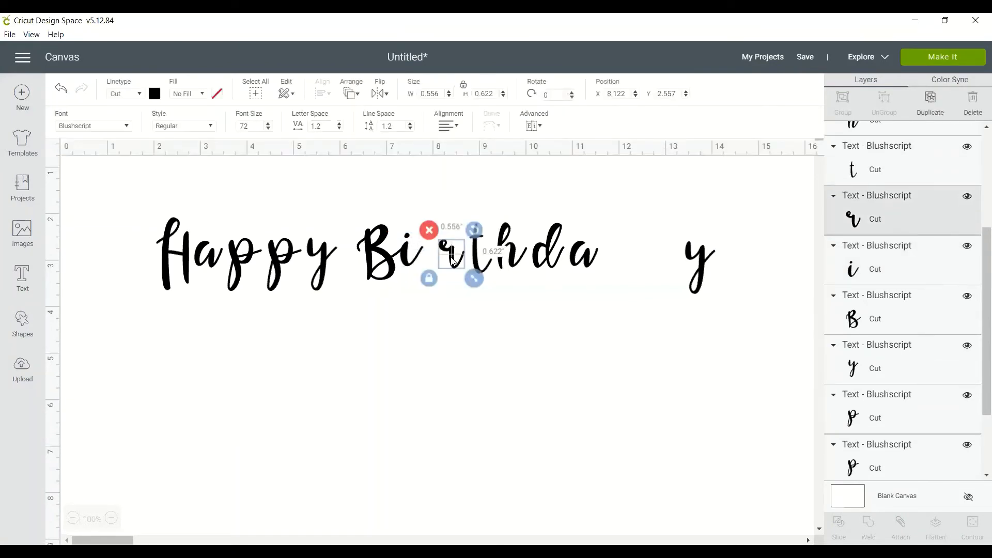
{"action": "key", "text": "Left"}
{"action": "key", "text": "Left"}
{"action": "key", "text": "Left"}
{"action": "key", "text": "Left"}
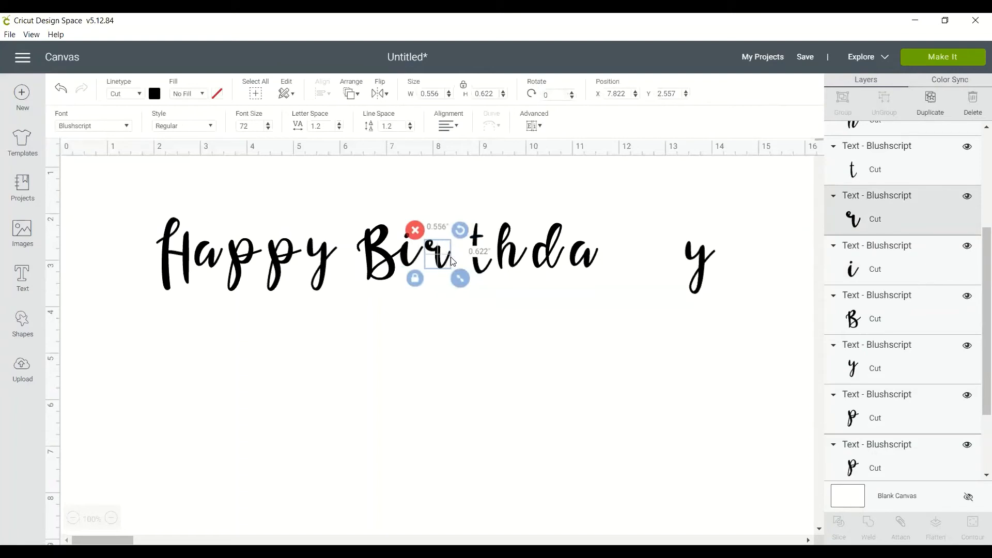
Nudge the t of Birthday left until it connects to the r.
{"action": "left_click", "coordinate": [481, 268]}
{"action": "key", "text": "Left"}
{"action": "key", "text": "Left"}
{"action": "key", "text": "Left"}
{"action": "key", "text": "Left"}
{"action": "key", "text": "Left"}
{"action": "key", "text": "Left"}
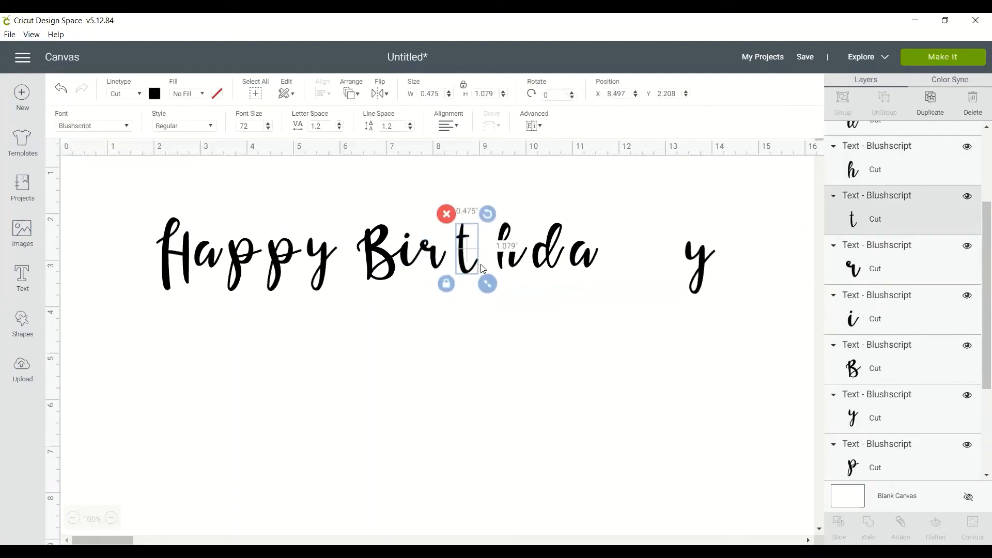
Nudge the h of Birthday left to X 8.588 so it connects to the t.
{"action": "left_click", "coordinate": [517, 265]}
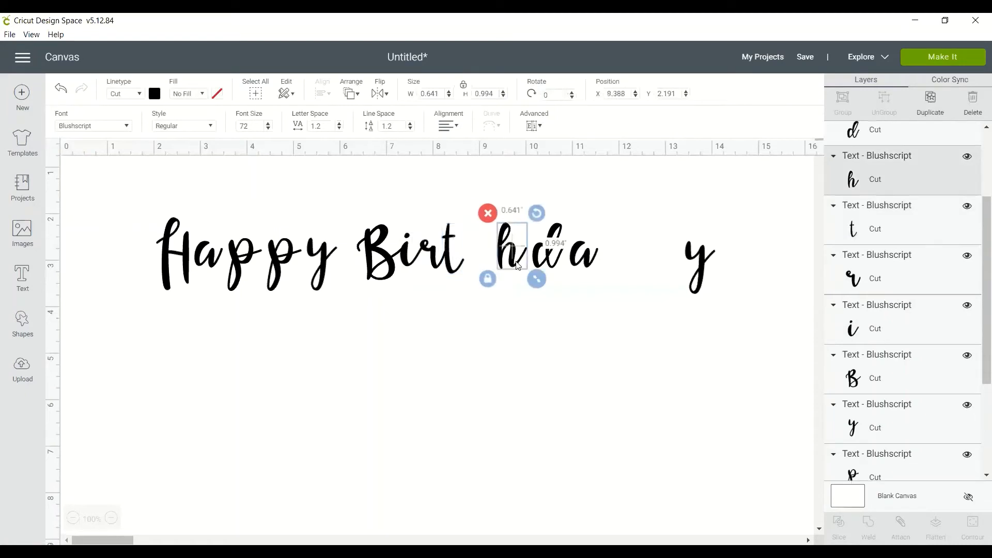
{"action": "key", "text": "Left"}
{"action": "key", "text": "Left"}
{"action": "key", "text": "Left"}
{"action": "key", "text": "Left"}
{"action": "key", "text": "Left"}
{"action": "key", "text": "Left"}
{"action": "key", "text": "Left"}
{"action": "key", "text": "Left"}
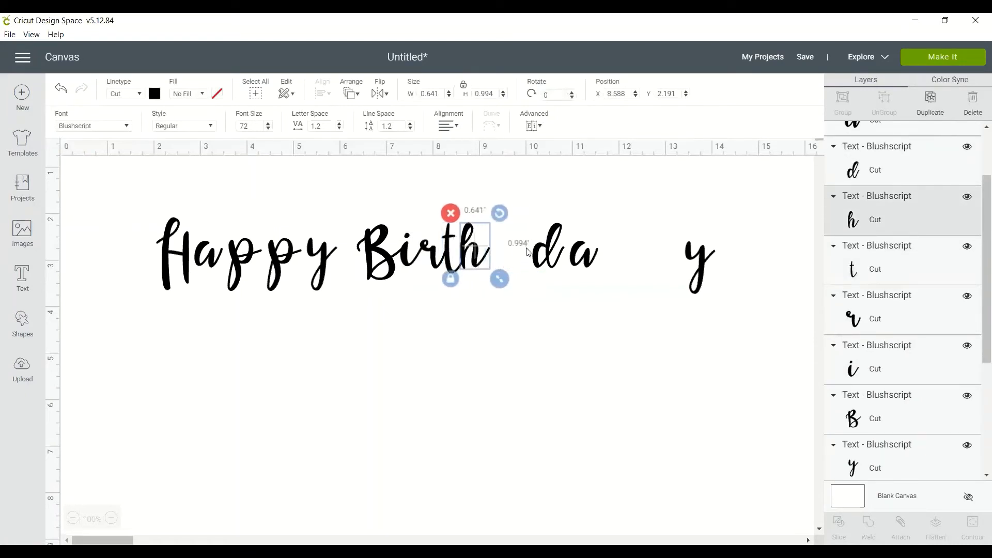
Nudge the d of Birthday left to X 9.144 so it connects to the h.
{"action": "left_click", "coordinate": [537, 251]}
{"action": "key", "text": "Left"}
{"action": "key", "text": "Left"}
{"action": "key", "text": "Left"}
{"action": "key", "text": "Left"}
{"action": "key", "text": "Left"}
{"action": "key", "text": "Left"}
{"action": "key", "text": "Left"}
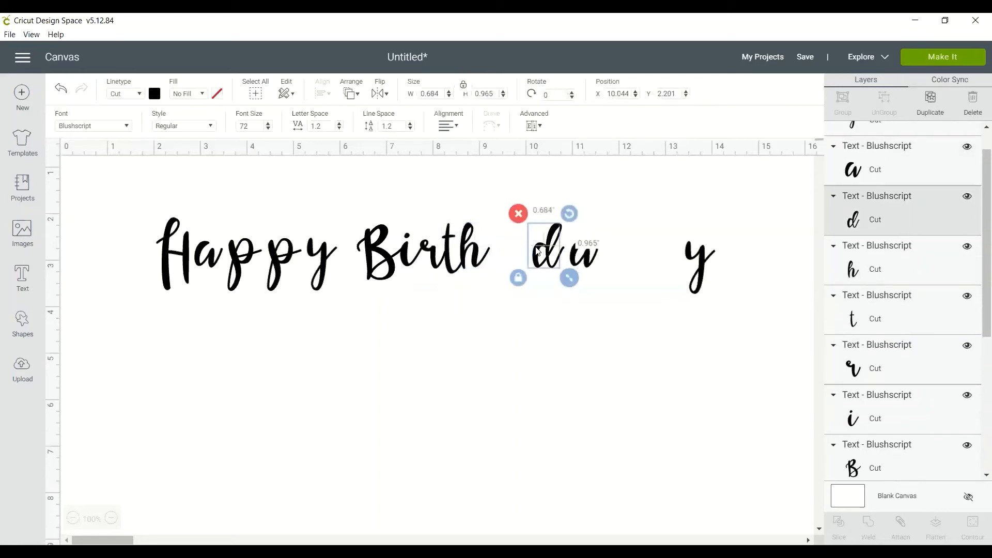
{"action": "key", "text": "Left"}
{"action": "key", "text": "Left"}
{"action": "key", "text": "Left"}
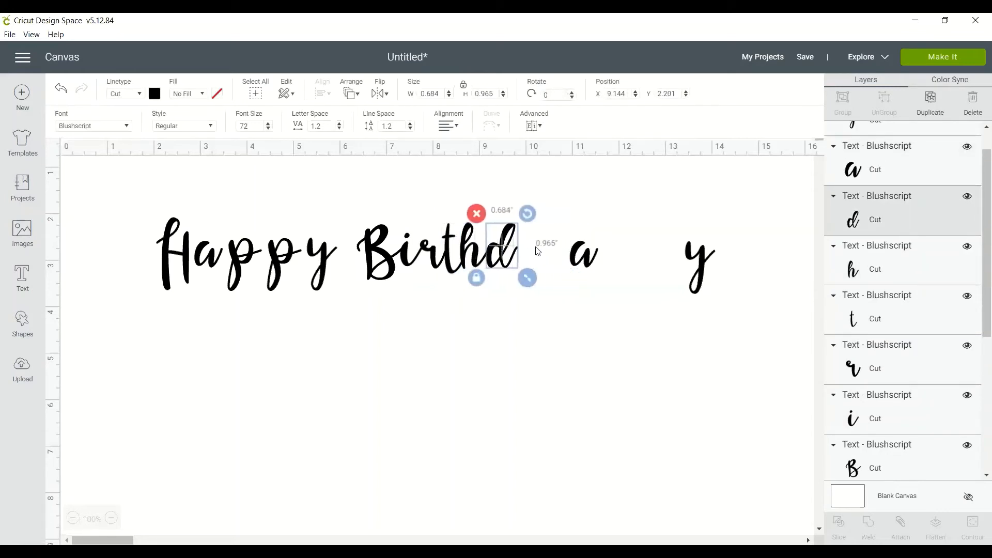
Nudge the a of Birthday left to X 9.745 so it connects to the d.
{"action": "left_click", "coordinate": [582, 250]}
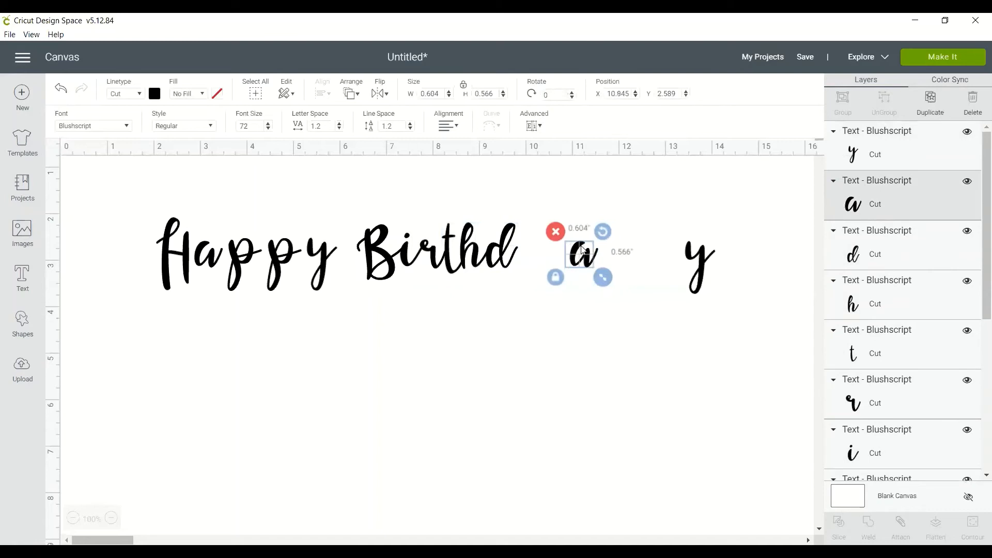
{"action": "key", "text": "Left"}
{"action": "key", "text": "Left"}
{"action": "key", "text": "Left"}
{"action": "key", "text": "Left"}
{"action": "key", "text": "Left"}
{"action": "key", "text": "Left"}
{"action": "key", "text": "Left"}
{"action": "key", "text": "Left"}
{"action": "key", "text": "Left"}
{"action": "key", "text": "Left"}
{"action": "key", "text": "Left"}
{"action": "key", "text": "Left"}
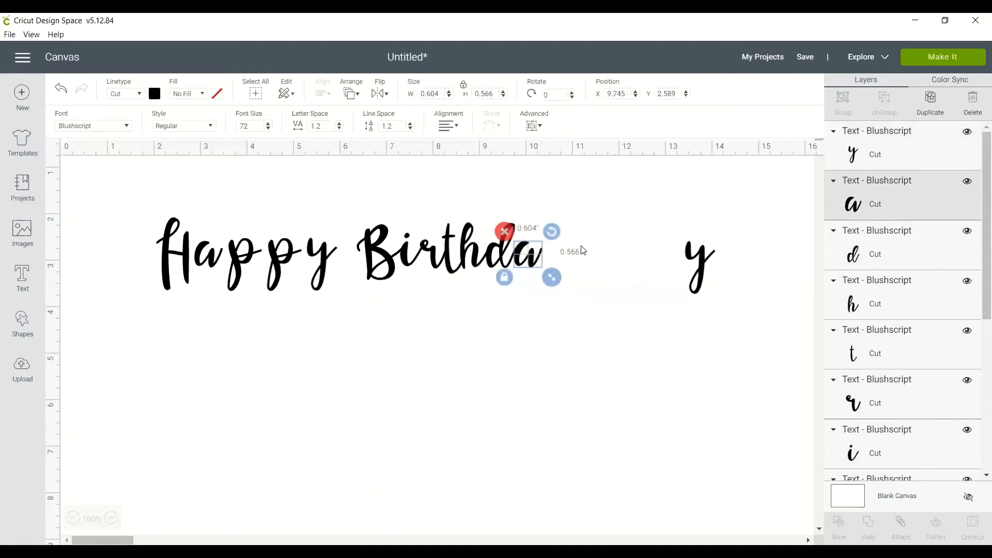
Nudge the separated y of Birthday left to X 10.33 so it connects to the a.
{"action": "left_click", "coordinate": [696, 259]}
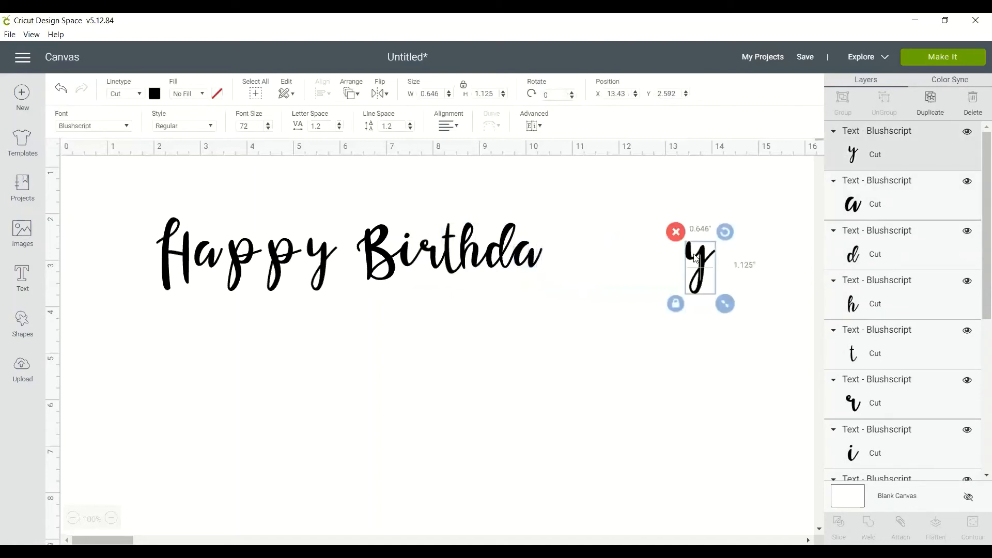
{"action": "key", "text": "Left"}
{"action": "key", "text": "Left"}
{"action": "key", "text": "Left"}
{"action": "key", "text": "Left"}
{"action": "key", "text": "Left"}
{"action": "key", "text": "Left"}
{"action": "key", "text": "Left"}
{"action": "key", "text": "Left"}
{"action": "key", "text": "Left"}
{"action": "key", "text": "Left"}
{"action": "key", "text": "Left"}
{"action": "key", "text": "Left"}
{"action": "key", "text": "Left"}
{"action": "key", "text": "Left"}
{"action": "key", "text": "Left"}
{"action": "key", "text": "Left"}
{"action": "key", "text": "Left"}
{"action": "key", "text": "Left"}
{"action": "key", "text": "Left"}
{"action": "key", "text": "Left"}
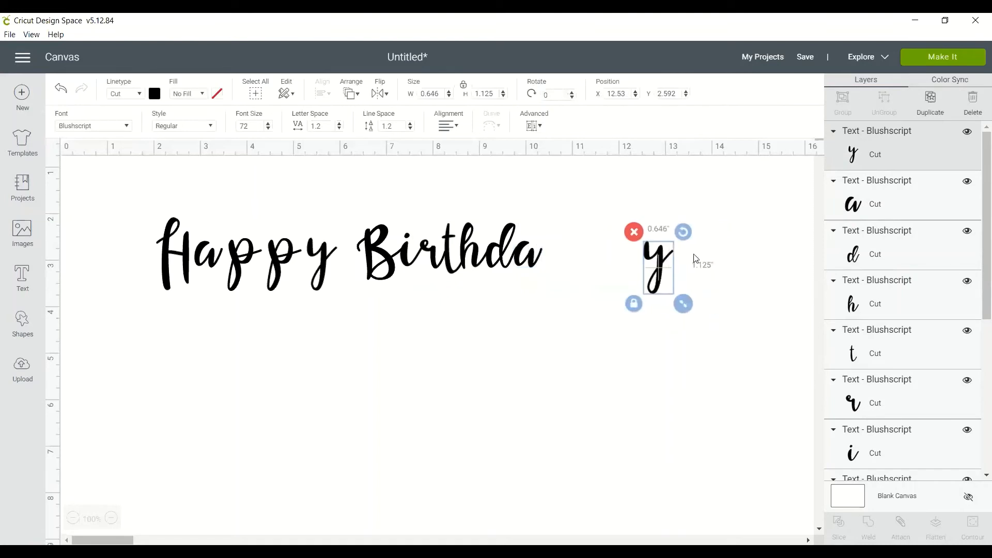
{"action": "key", "text": "Left"}
{"action": "key", "text": "Left"}
{"action": "key", "text": "Left"}
{"action": "key", "text": "Left"}
{"action": "key", "text": "Left"}
{"action": "key", "text": "Left"}
{"action": "key", "text": "Left"}
{"action": "key", "text": "Left"}
{"action": "key", "text": "Left"}
{"action": "key", "text": "Left"}
{"action": "key", "text": "Left"}
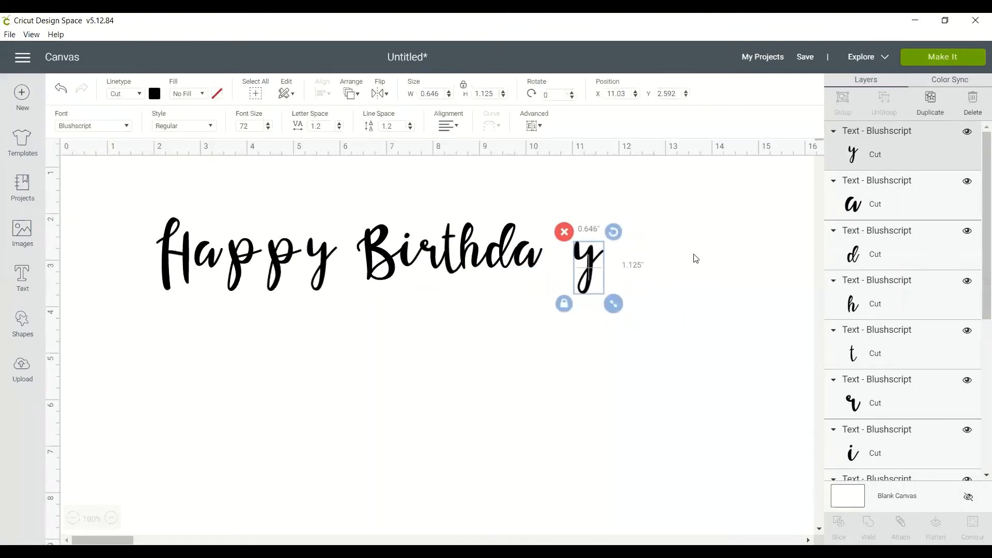
{"action": "key", "text": "Right"}
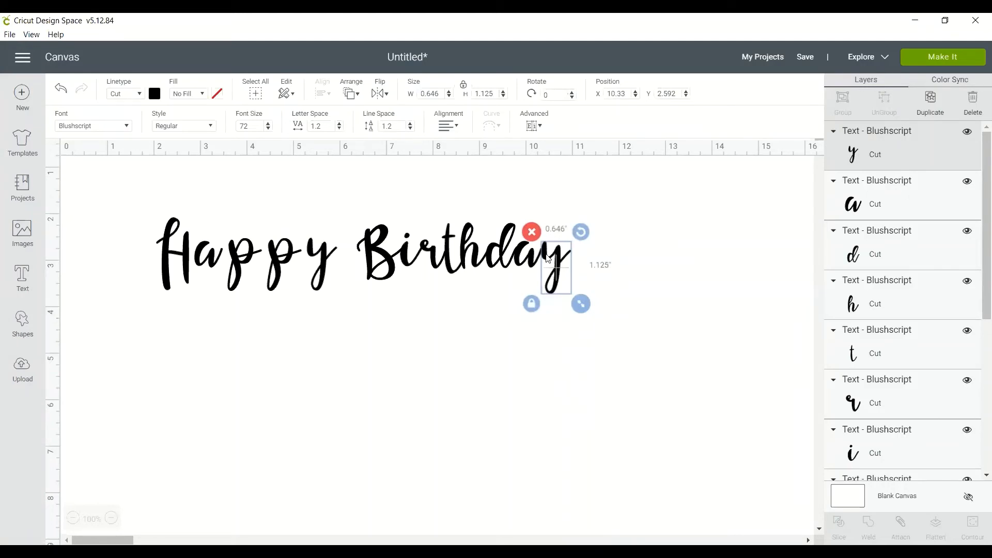
Shift the y of Birthday left to X 10.302 and the first p of Happy left to X 3.39.
{"action": "left_click_drag", "start_coordinate": [548, 258], "coordinate": [545, 259]}
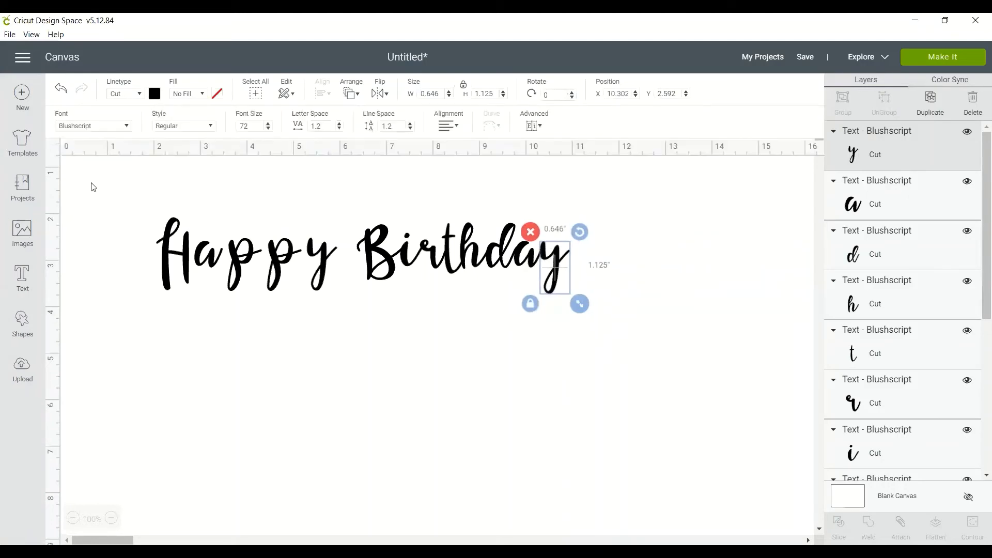
{"action": "left_click", "coordinate": [240, 269]}
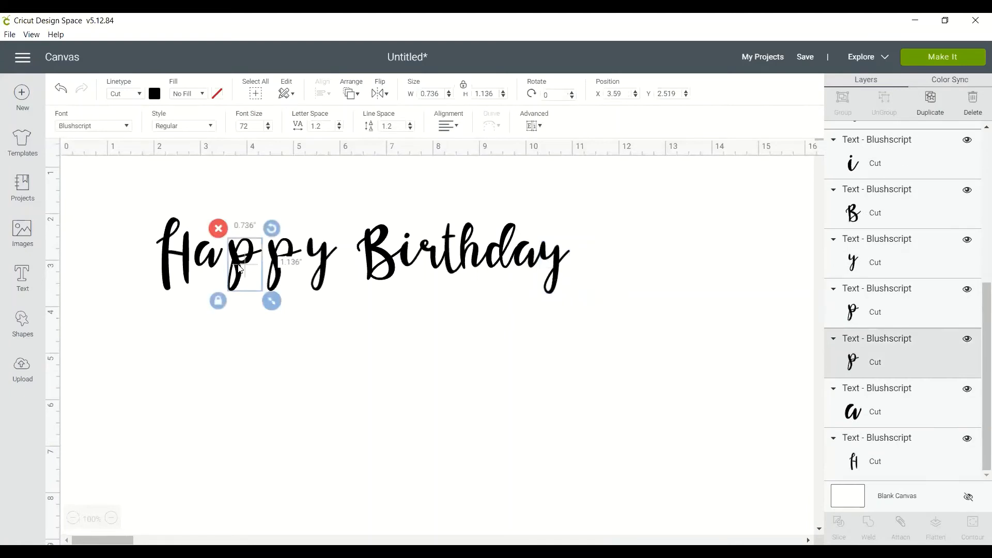
{"action": "key", "text": "Left"}
{"action": "key", "text": "Left"}
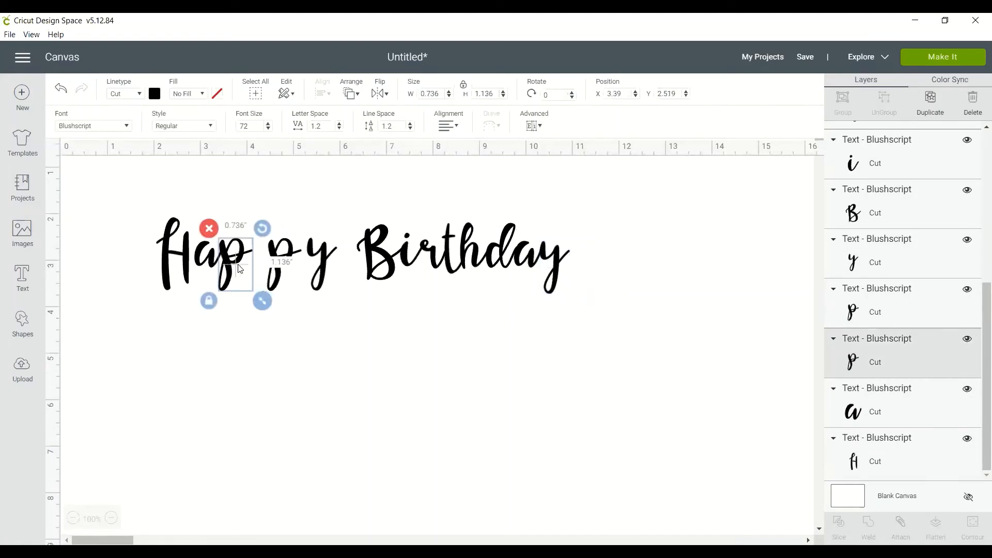
Nudge the second p of Happy left to X 4.242 so it connects to the first p.
{"action": "left_click", "coordinate": [292, 253]}
{"action": "key", "text": "Left"}
{"action": "key", "text": "Left"}
{"action": "key", "text": "Left"}
{"action": "key", "text": "Left"}
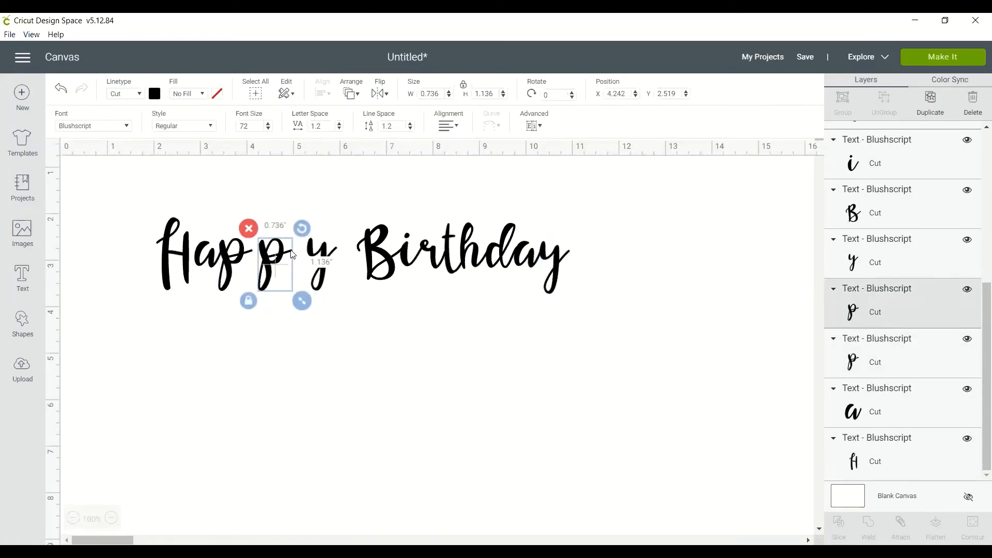
Nudge the y of Happy left to X 4.897 so it connects to the second p, and deselect it.
{"action": "left_click", "coordinate": [316, 253]}
{"action": "key", "text": "Left"}
{"action": "key", "text": "Left"}
{"action": "key", "text": "Left"}
{"action": "key", "text": "Left"}
{"action": "key", "text": "Left"}
{"action": "key", "text": "Left"}
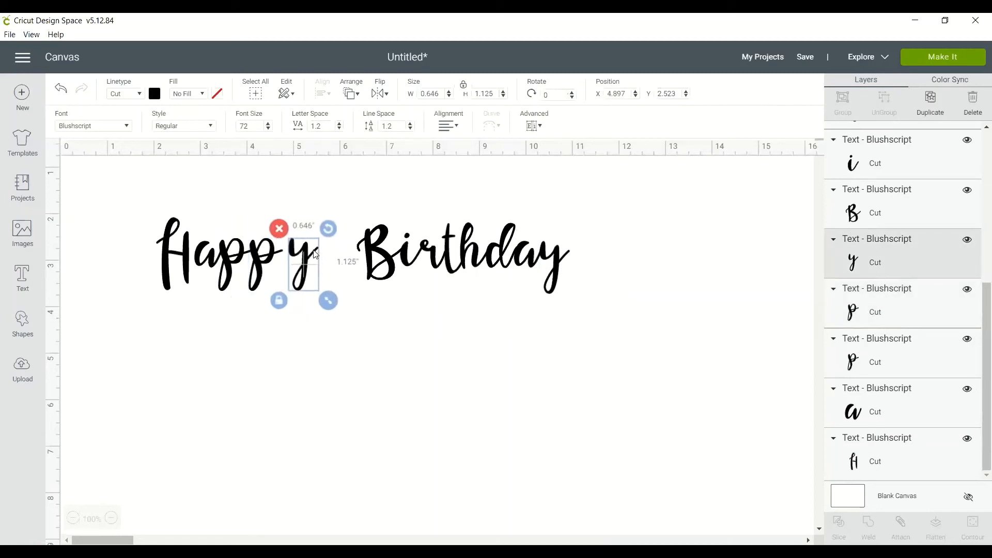
{"action": "left_click", "coordinate": [550, 375]}
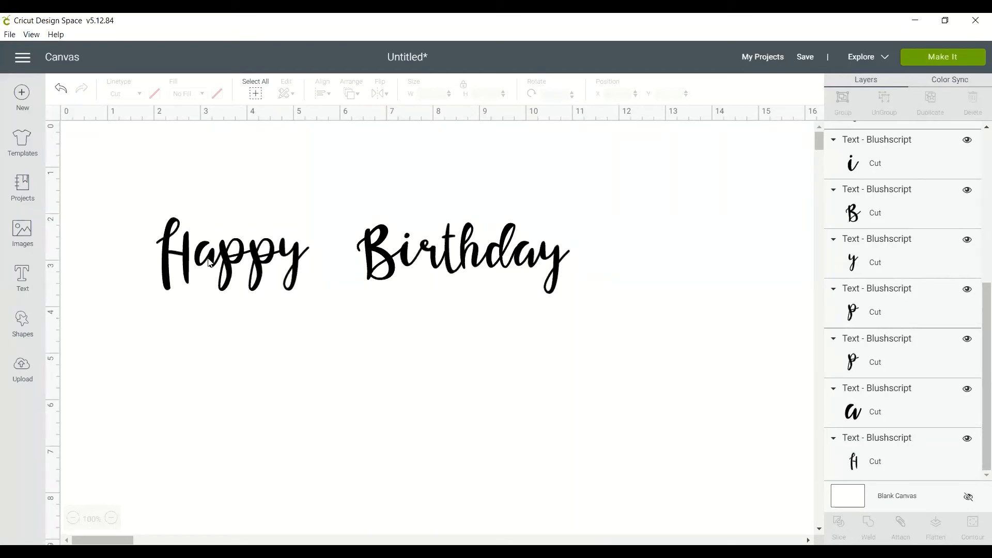
Group all the letters of Happy Birthday and move the group to X 1.889, Y 1.393.
{"action": "left_click_drag", "start_coordinate": [134, 170], "coordinate": [632, 352]}
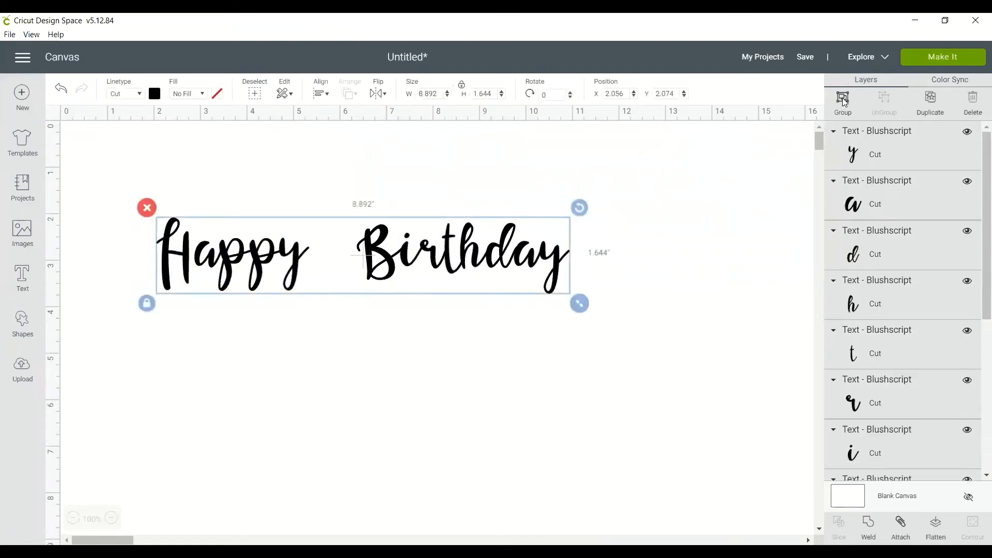
{"action": "left_click", "coordinate": [843, 99]}
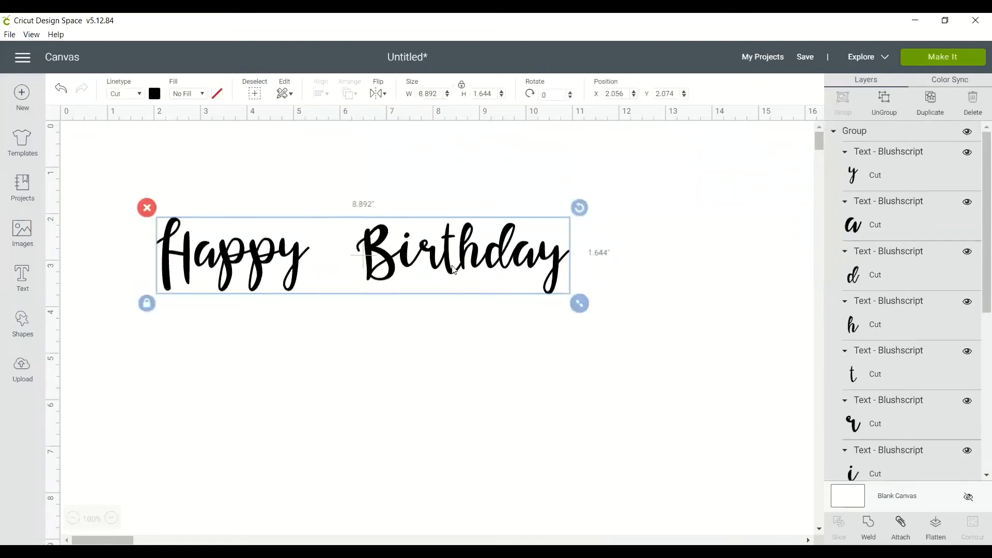
{"action": "left_click_drag", "start_coordinate": [453, 268], "coordinate": [443, 240]}
Change the material color of the grouped letters to white so their cut outlines can be seen.
{"action": "left_click", "coordinate": [154, 96]}
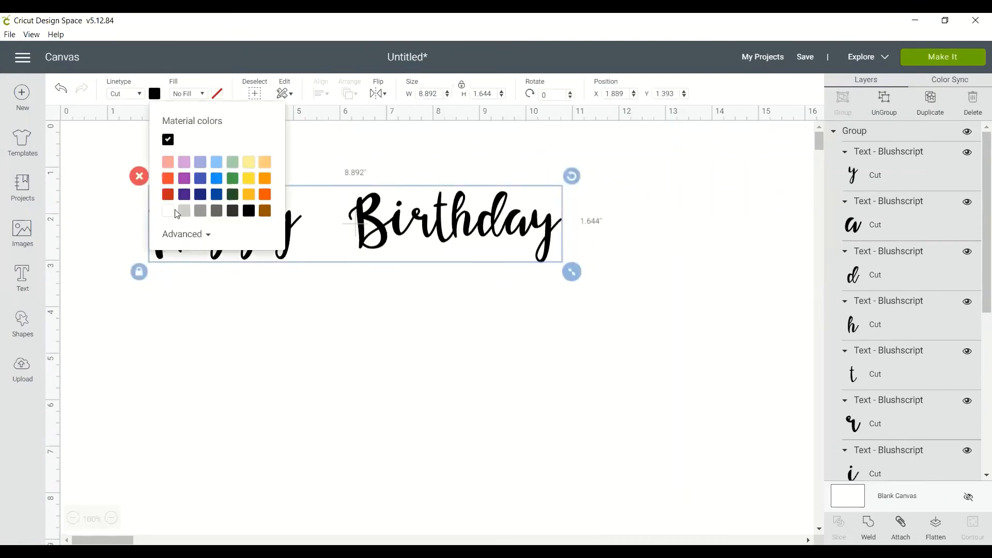
{"action": "left_click", "coordinate": [173, 212]}
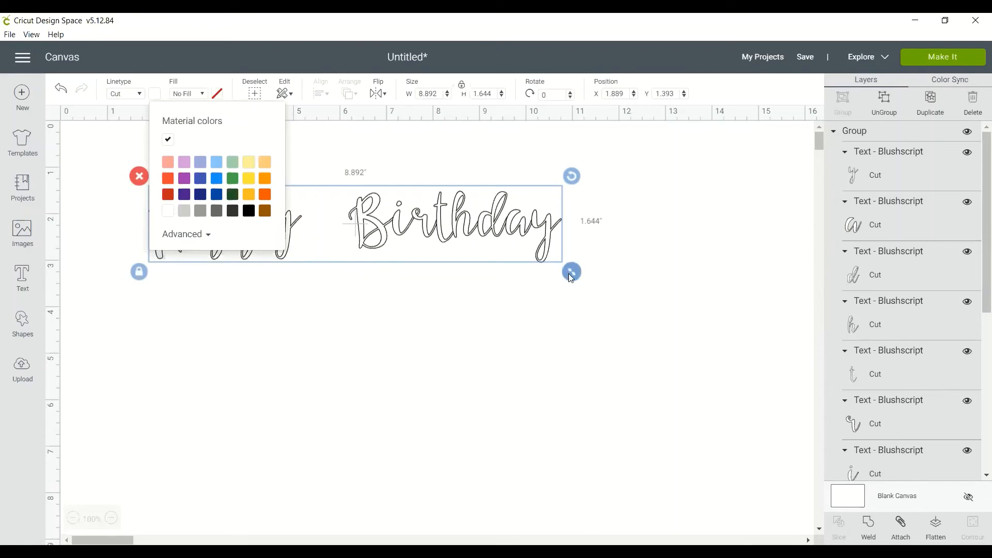
Enlarge the Happy Birthday group to 15.003 inches wide and reposition it at X 0.833, Y 1.768.
{"action": "left_click_drag", "start_coordinate": [572, 278], "coordinate": [801, 314]}
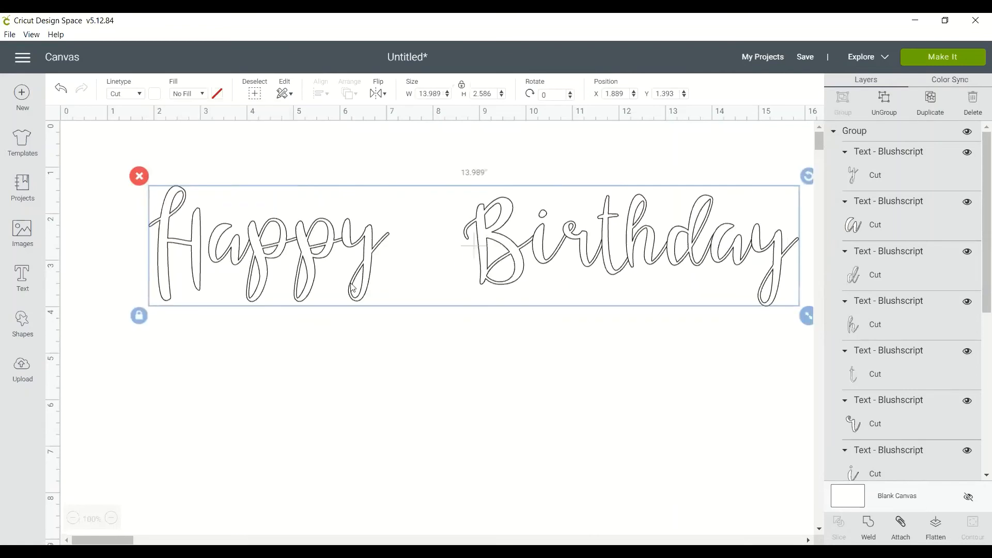
{"action": "left_click", "coordinate": [364, 425]}
{"action": "left_click_drag", "start_coordinate": [368, 270], "coordinate": [299, 291]}
{"action": "left_click_drag", "start_coordinate": [758, 335], "coordinate": [806, 341]}
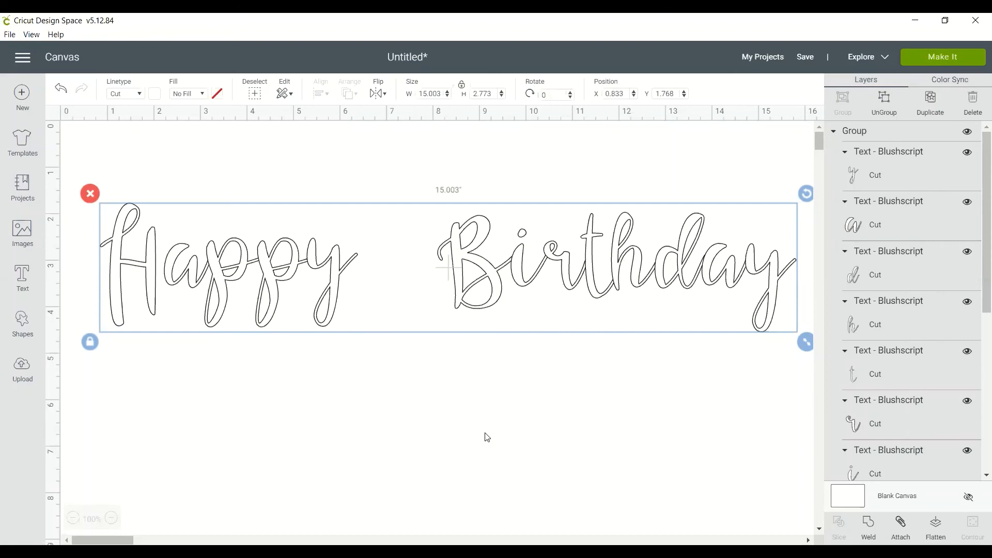
Weld the grouped Happy Birthday letters into a single cut shape.
{"action": "left_click", "coordinate": [868, 529]}
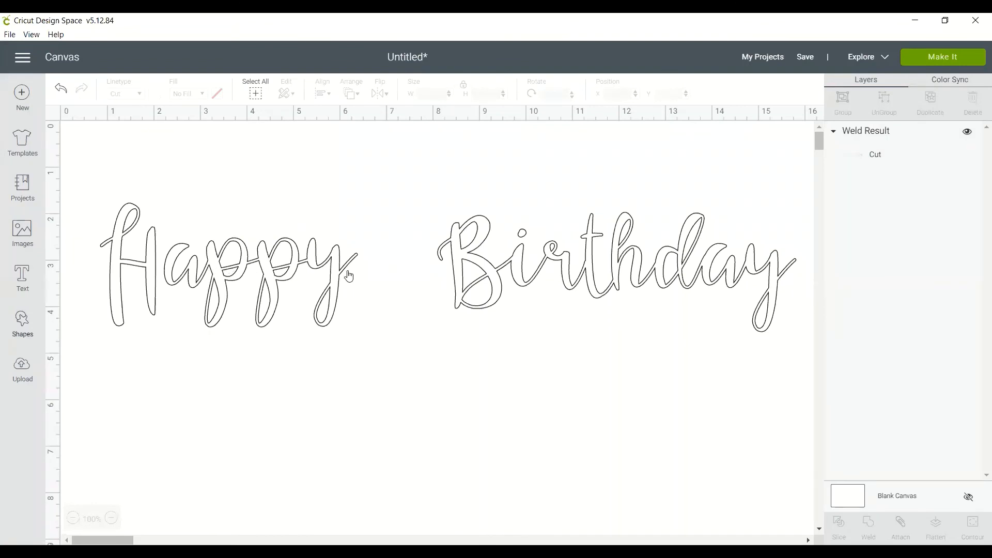
Open the cutting mat preview and examine how the welded Happy Birthday lettering will be cut.
{"action": "left_click", "coordinate": [942, 57]}
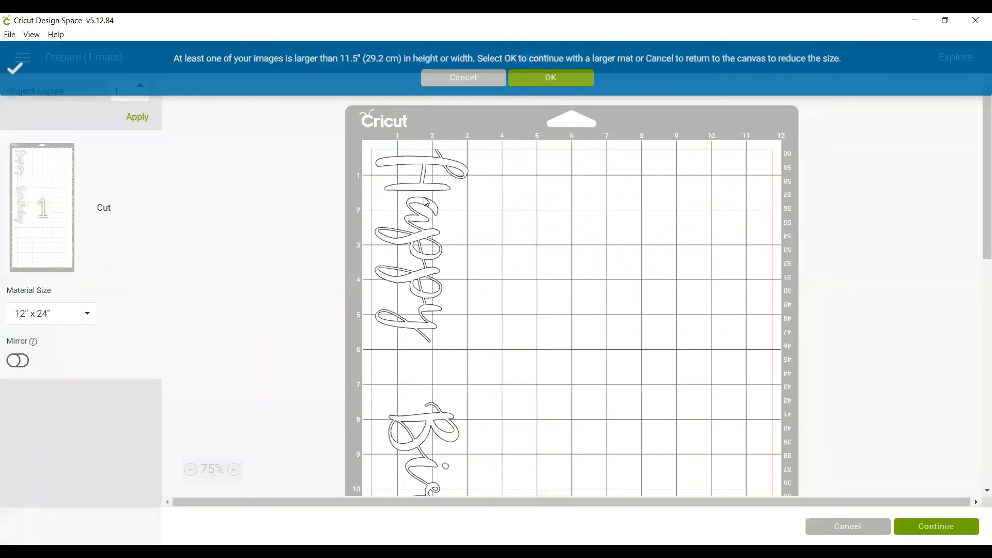
{"action": "scroll", "coordinate": [426, 201], "scroll_direction": "down", "scroll_amount": 4}
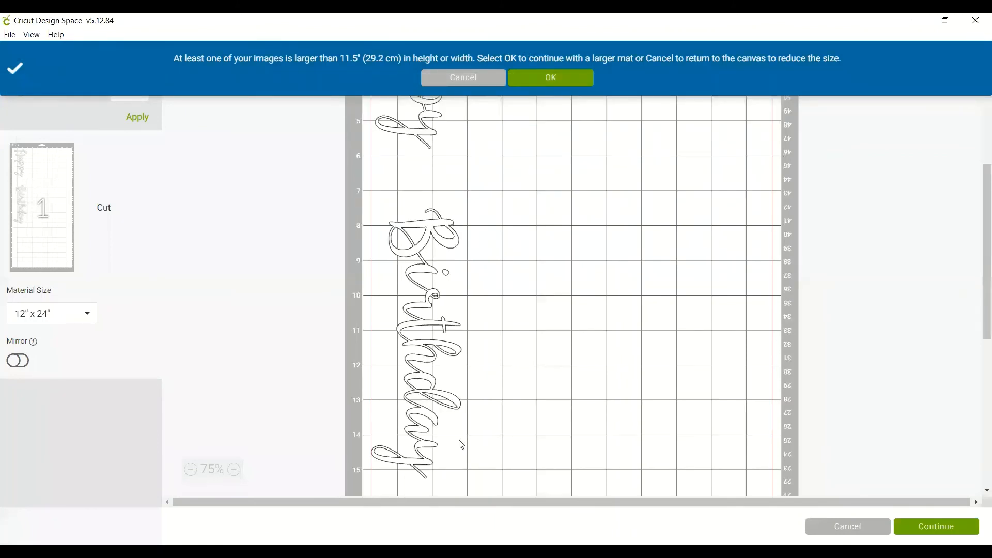
{"action": "scroll", "coordinate": [461, 445], "scroll_direction": "up", "scroll_amount": 5}
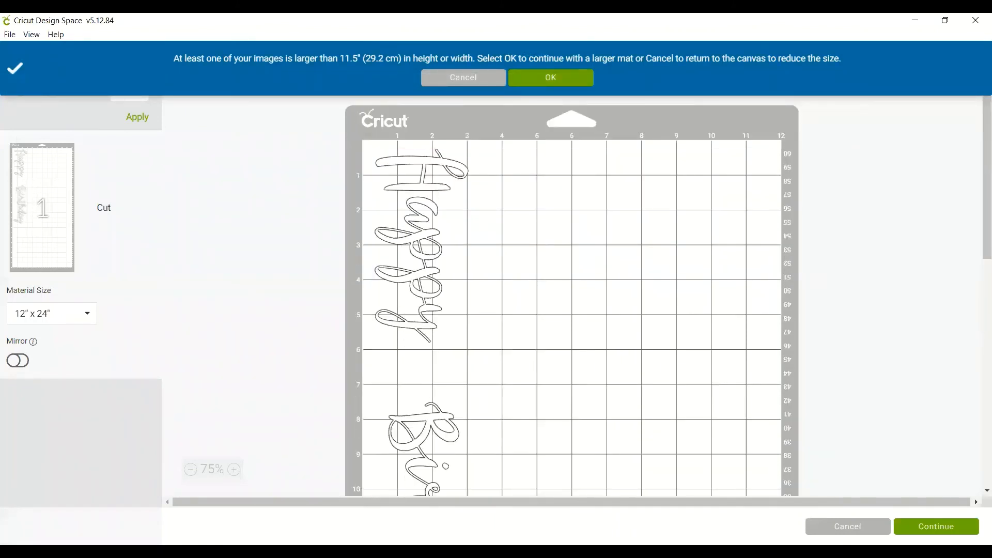